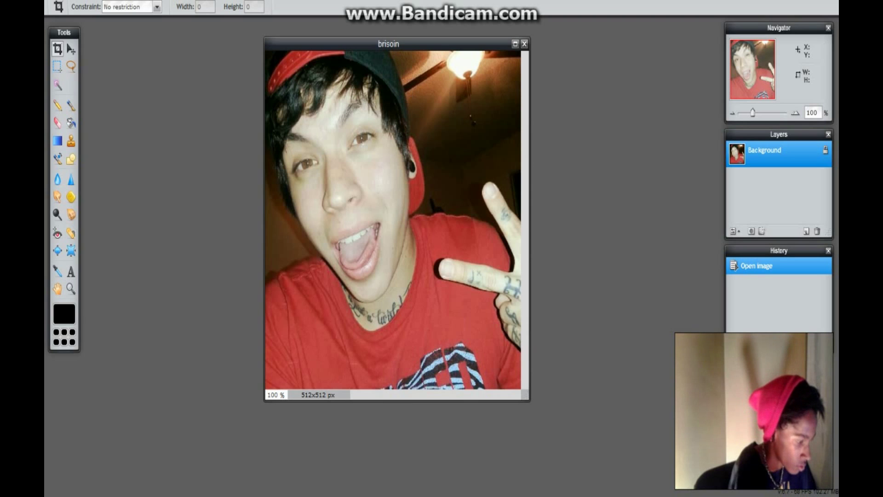
scroll(442, 207, up, 1)
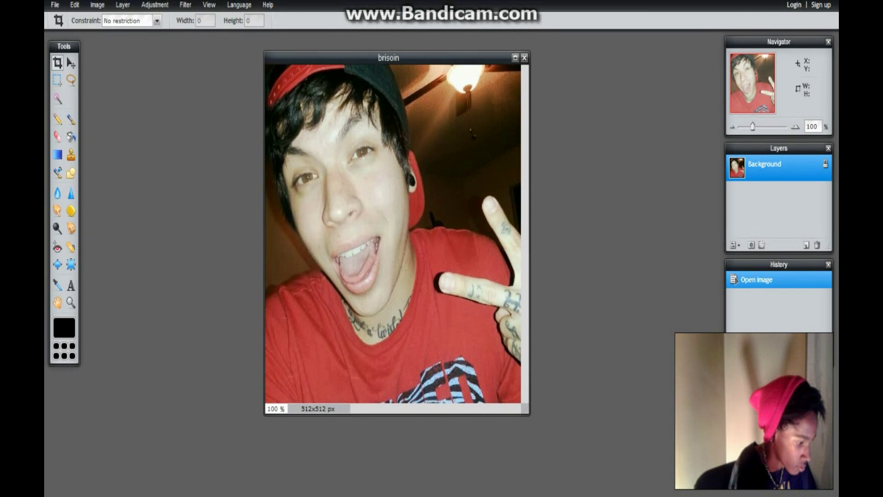
scroll(441, 207, down, 1)
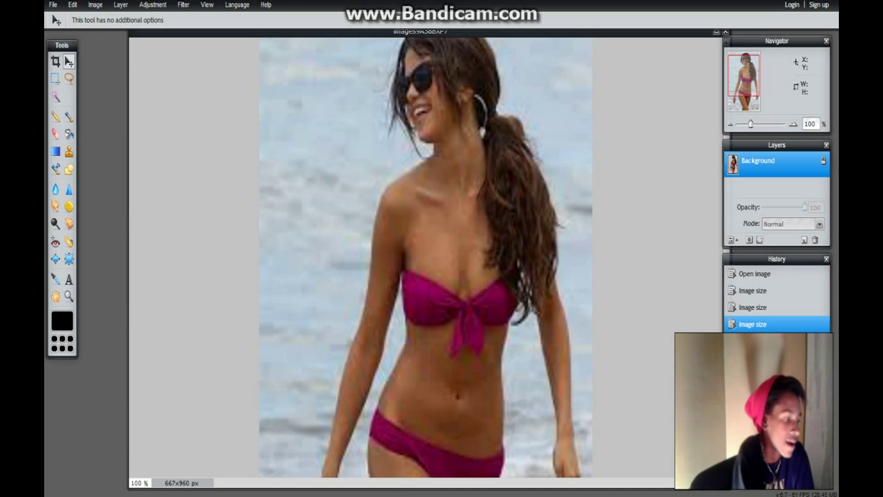
Enlarge both cups of the pink bikini top with the Bloat tool at size 150 and strength 50
click(55, 259)
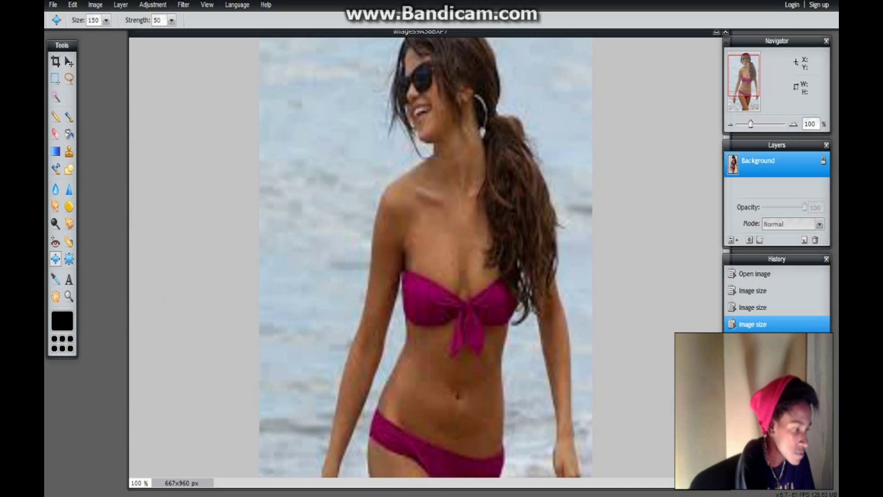
click(436, 298)
click(432, 294)
click(434, 283)
click(455, 280)
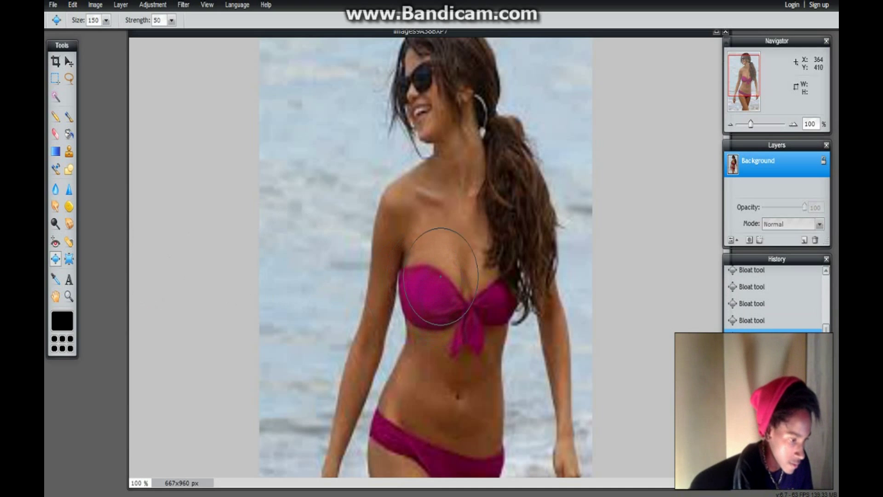
mouse_move(487, 291)
mouse_down()
mouse_move(481, 269)
mouse_move(493, 283)
mouse_move(422, 302)
mouse_move(411, 280)
mouse_move(453, 276)
mouse_move(441, 280)
mouse_move(439, 266)
mouse_move(450, 251)
mouse_move(455, 265)
mouse_move(499, 278)
mouse_move(451, 272)
mouse_move(441, 279)
mouse_move(489, 280)
mouse_move(444, 270)
mouse_move(417, 287)
mouse_up()
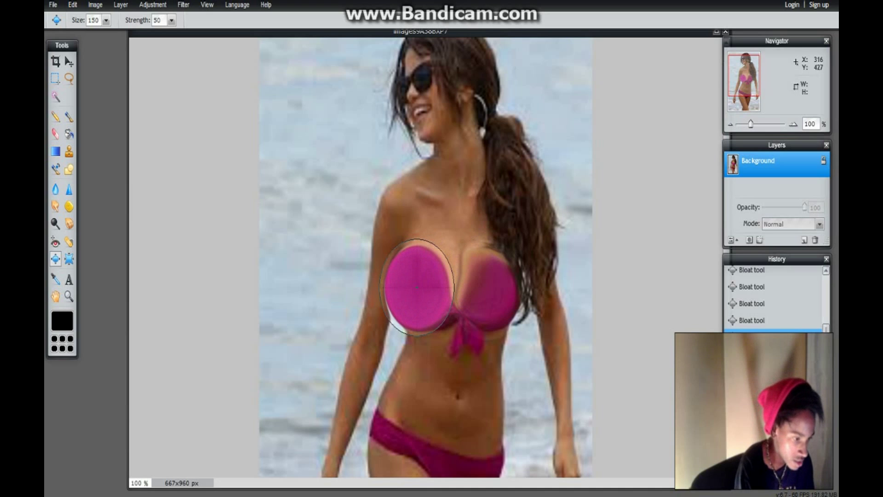
drag(507, 281, 458, 274)
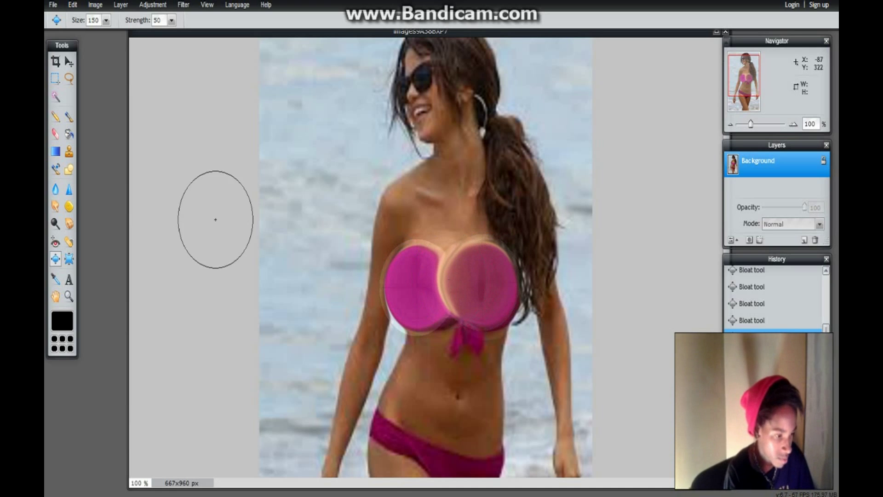
Apply Bloat strokes along the left edge of the beach photo, beside the water
drag(217, 151, 221, 154)
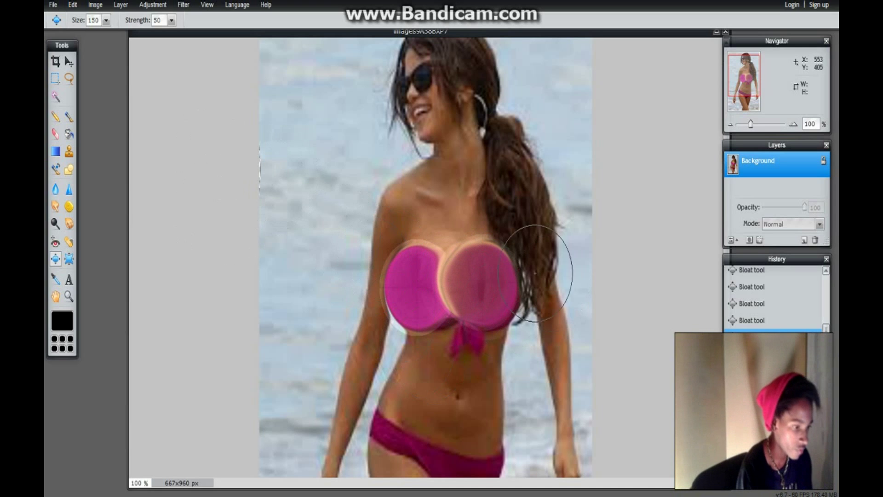
right_click(217, 152)
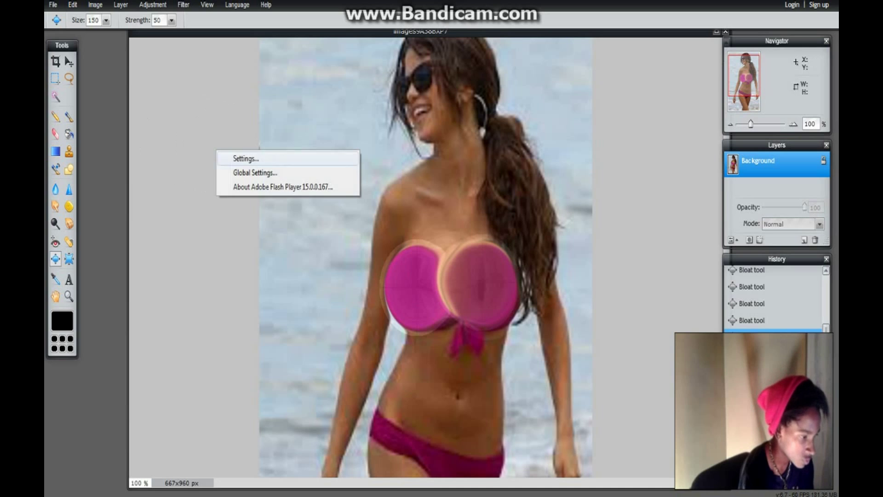
right_click(345, 266)
click(222, 230)
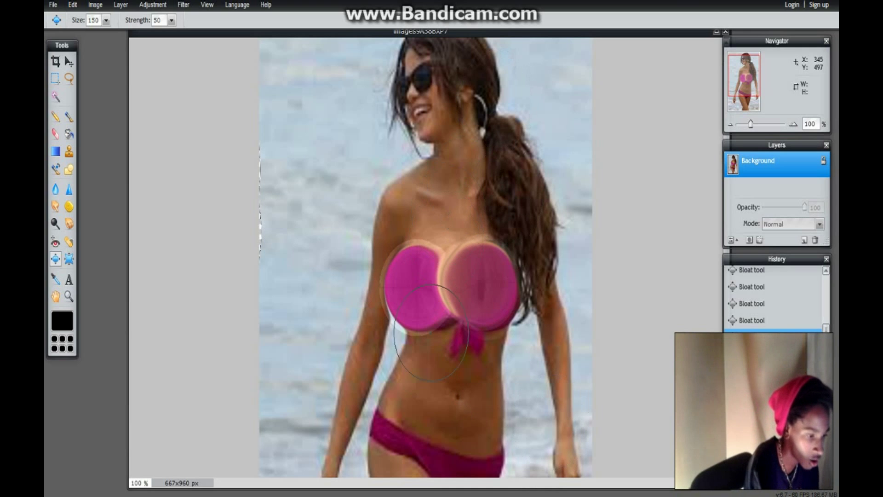
Bloat the bikini neckline, the upper arm beside the top, the navel and the sunglasses
drag(458, 237, 458, 237)
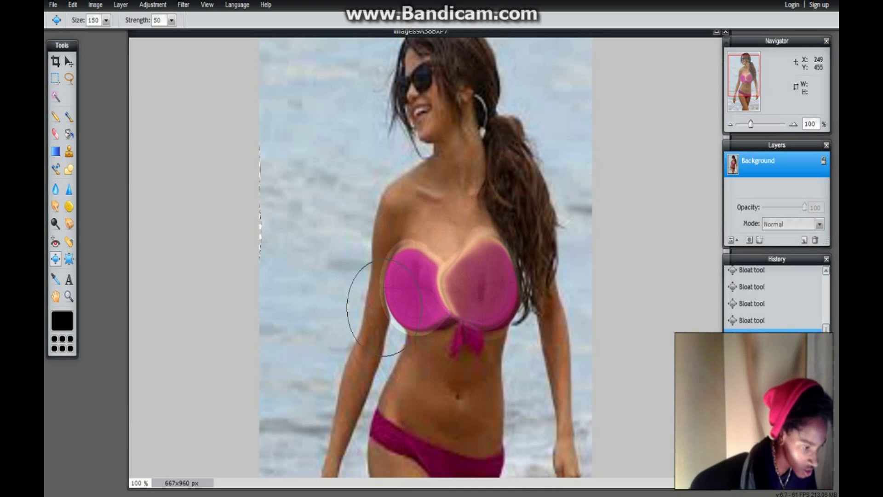
mouse_move(366, 252)
mouse_down()
mouse_move(372, 312)
mouse_move(366, 275)
mouse_up()
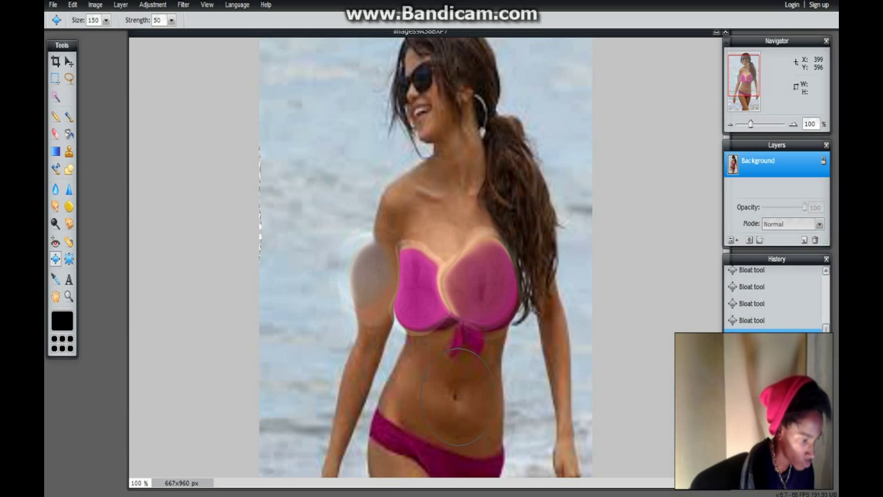
drag(447, 396, 462, 400)
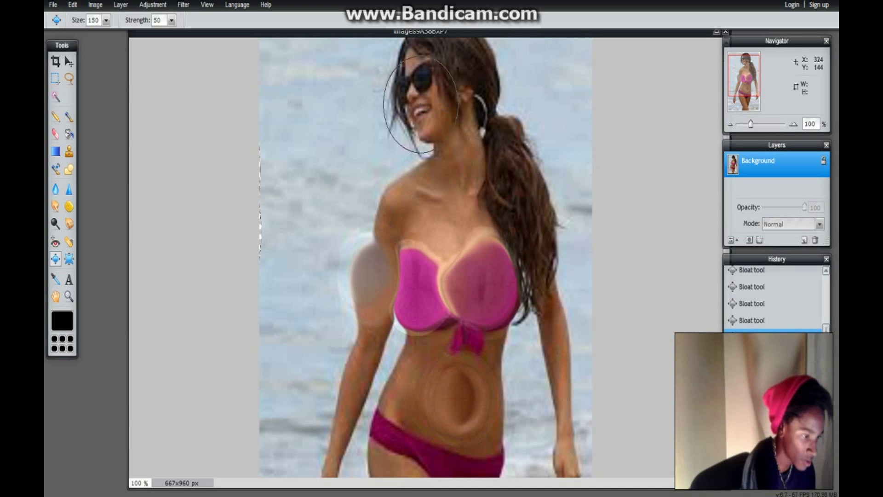
drag(416, 79, 421, 82)
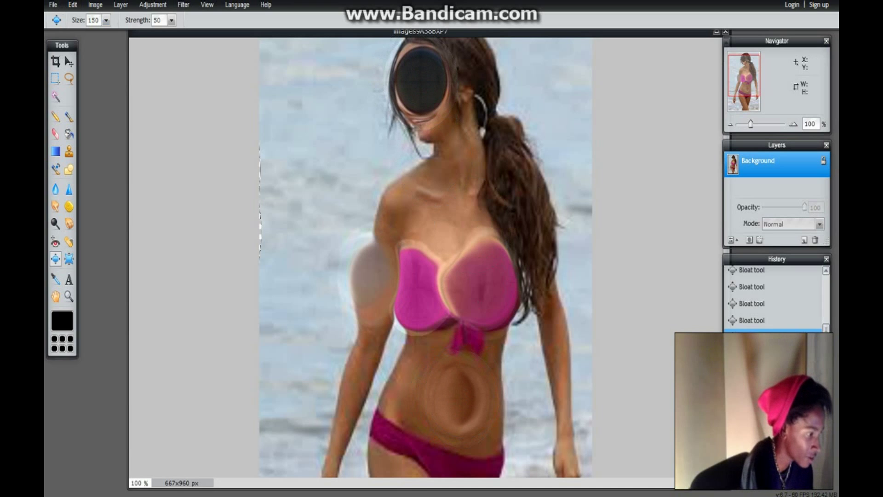
Undo the last two Bloat strokes on the sunglasses and bloat the mouth and chin area
click(73, 4)
click(75, 19)
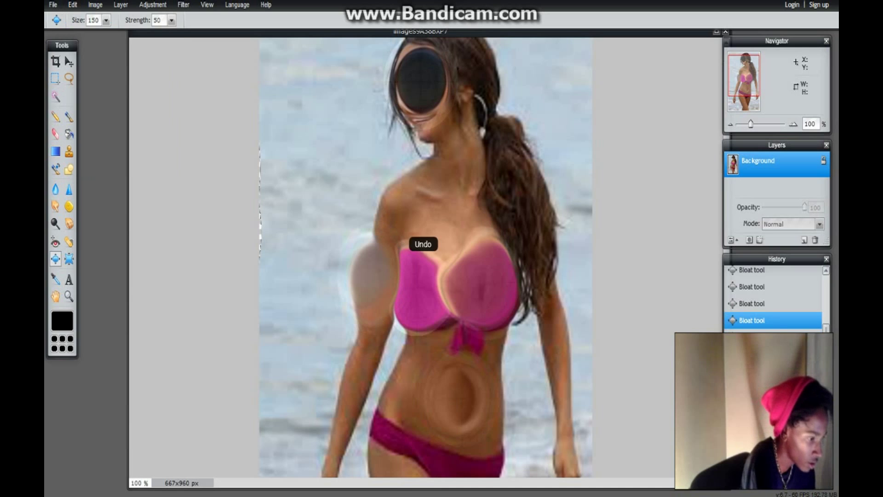
click(73, 4)
click(75, 20)
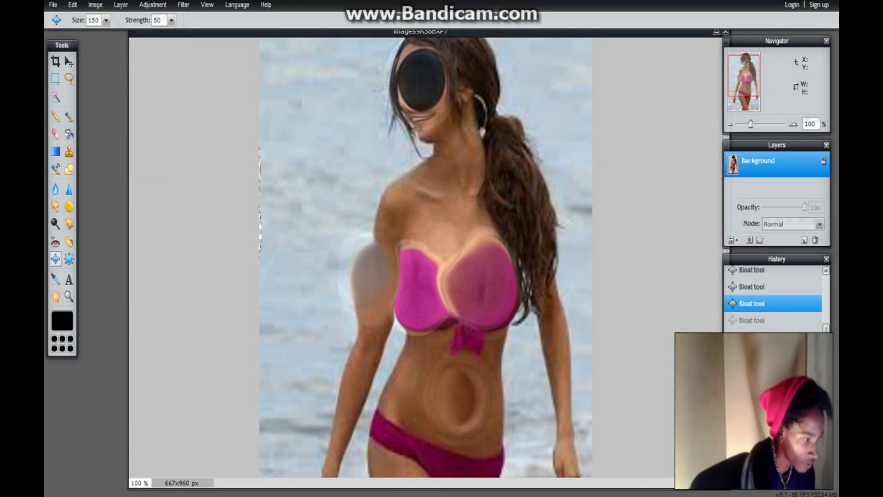
drag(423, 120, 425, 121)
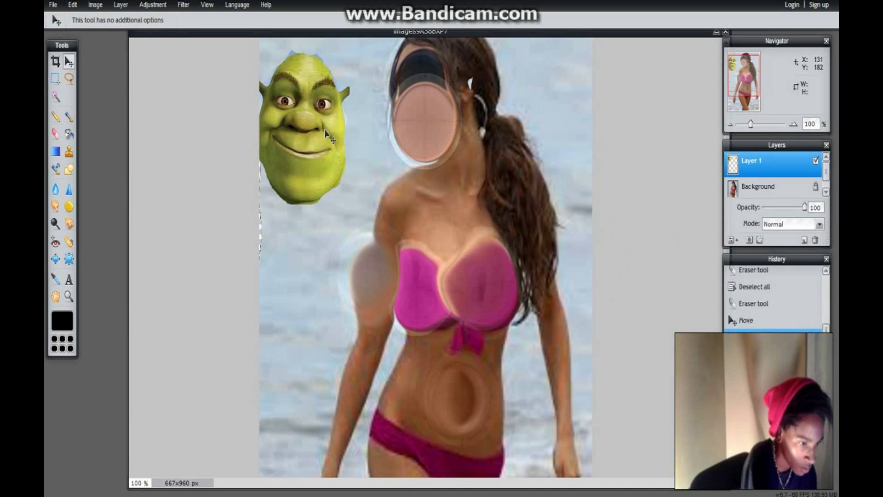
Move the Shrek face on Layer 1 over the woman's face
mouse_move(325, 128)
mouse_down()
mouse_move(395, 131)
mouse_move(455, 103)
mouse_up()
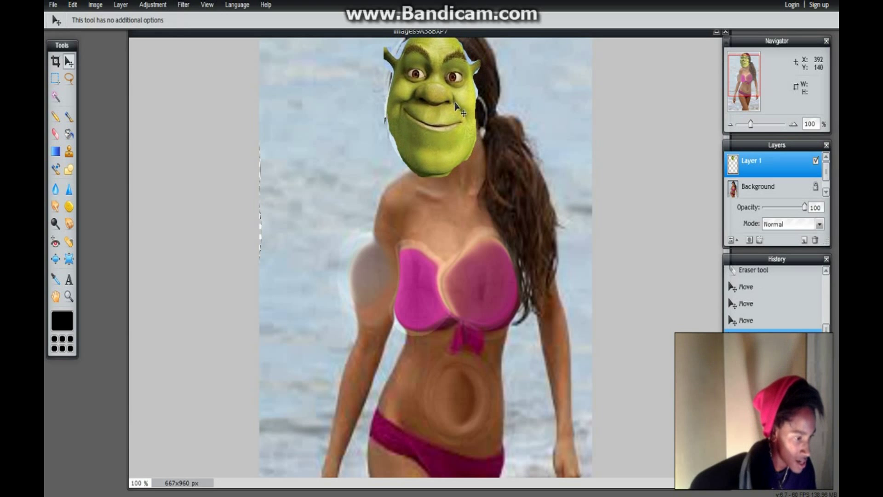
Apply Blur strokes across the stomach and bikini top with Layer 1 active, at strength 100
click(69, 116)
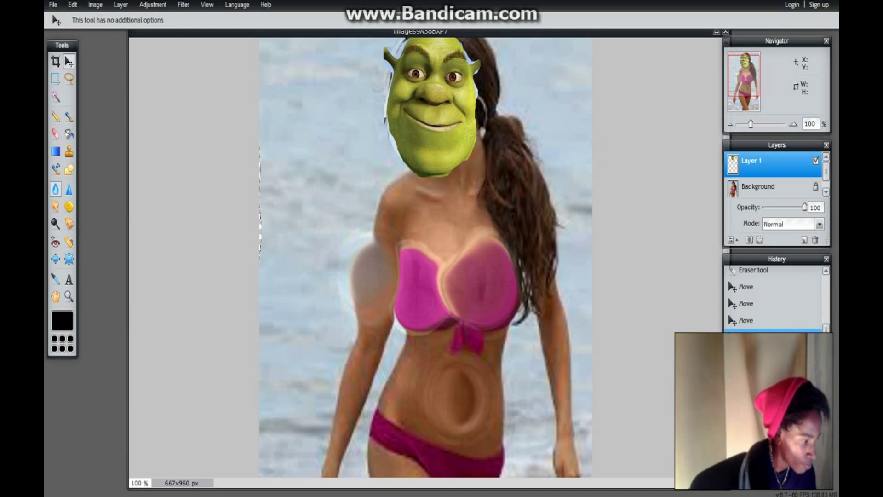
click(55, 189)
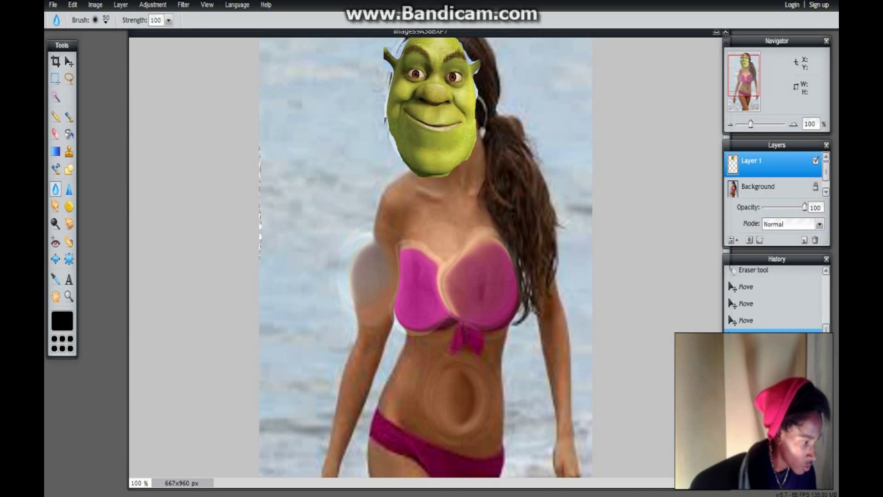
drag(429, 414, 468, 410)
drag(394, 292, 438, 282)
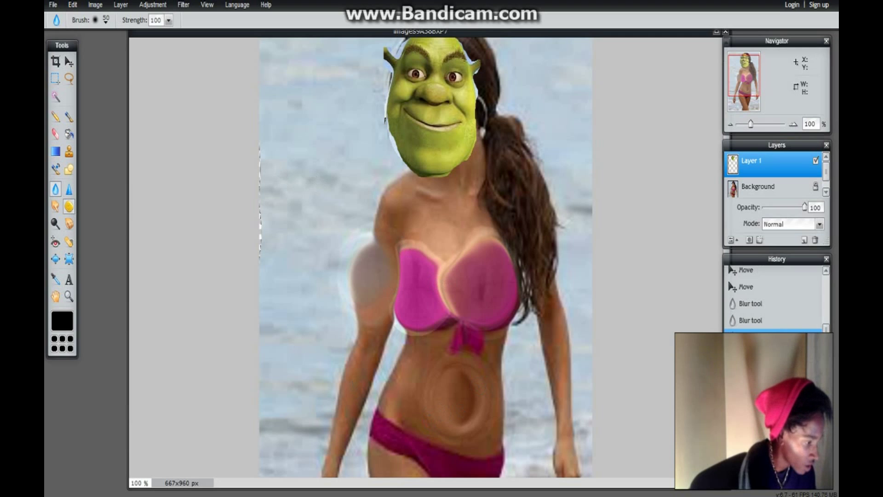
Dab the Sponge tool in Saturate mode at strength 25 on the stomach, the Shrek chin and beside the face
click(69, 206)
click(414, 381)
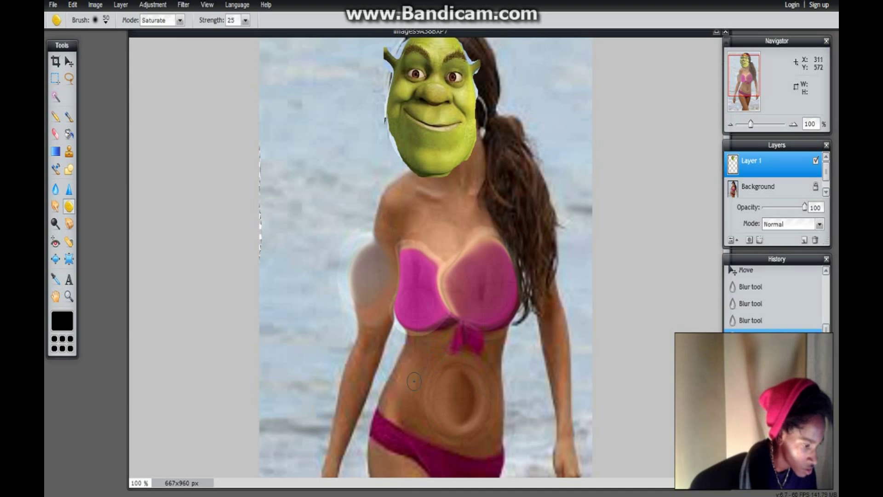
click(414, 380)
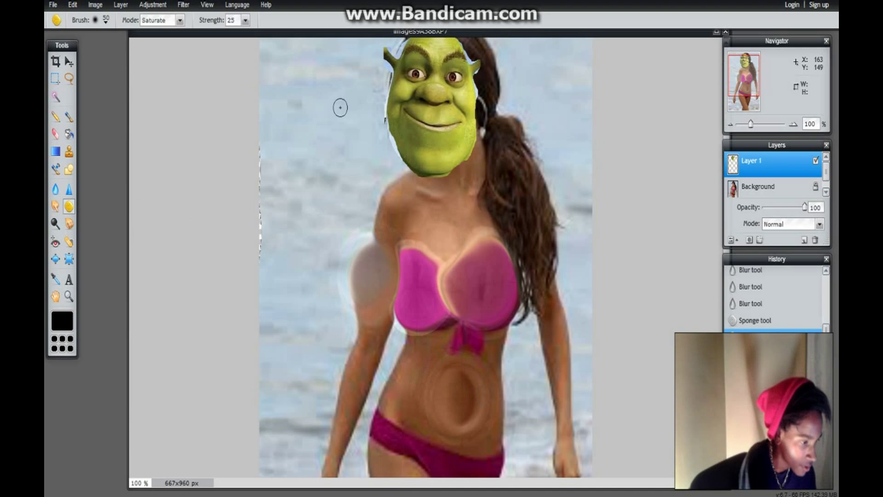
click(404, 171)
click(417, 171)
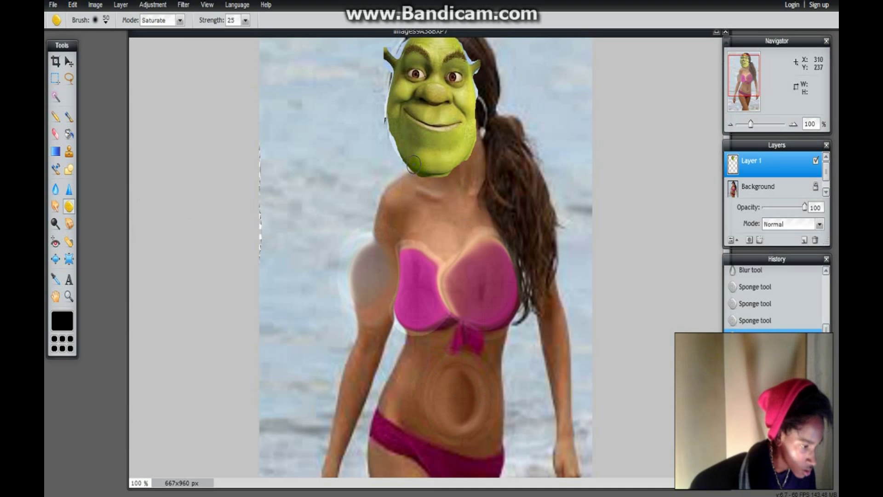
click(369, 112)
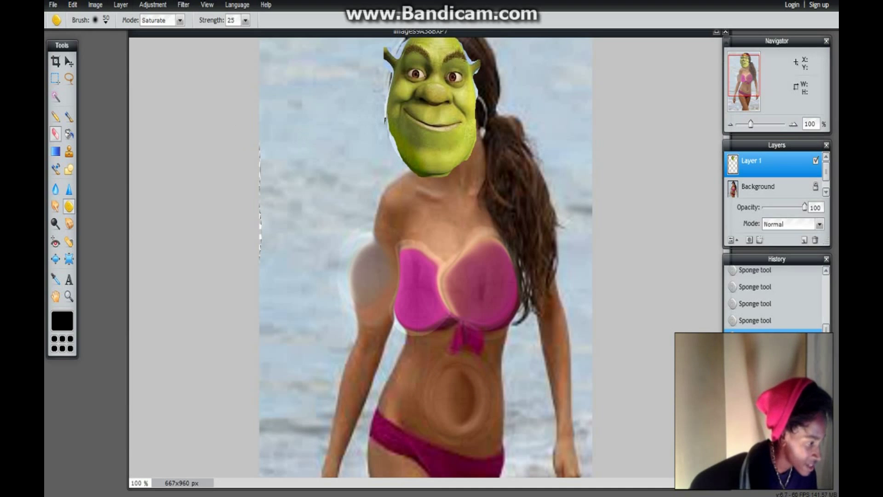
Erase at the upper edge of the Shrek face above the ear, keeping the layer opacity at 100
click(55, 133)
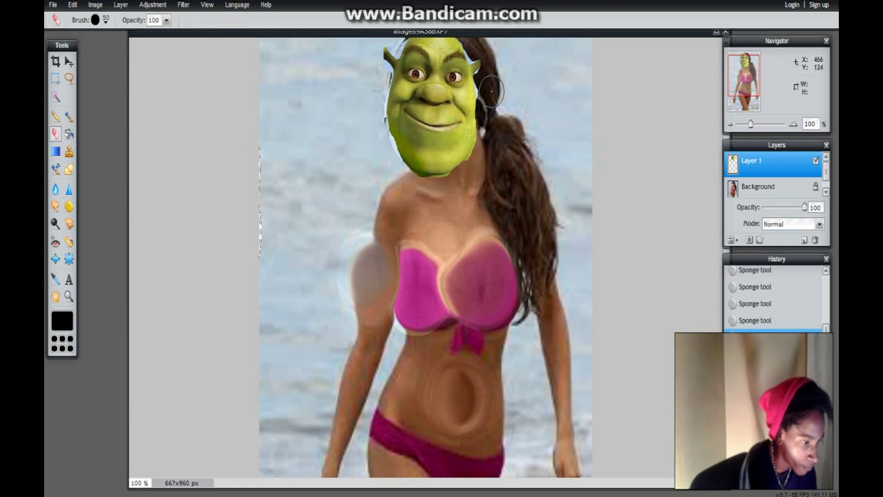
click(472, 42)
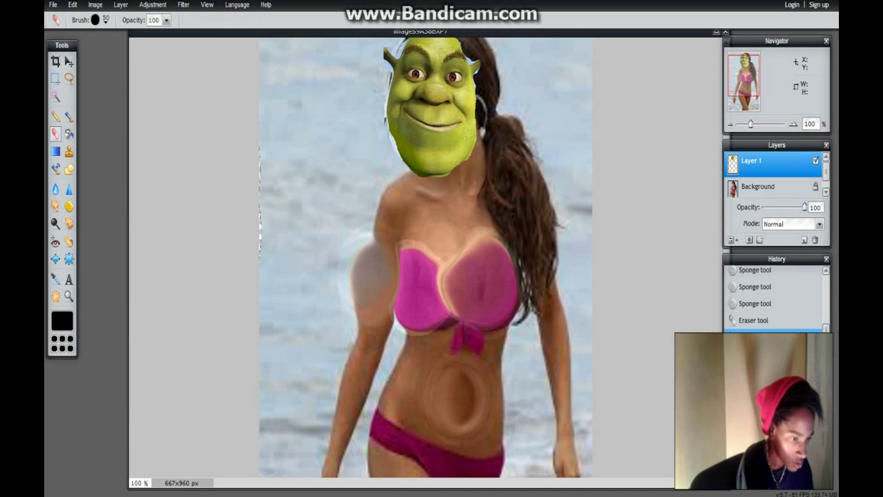
mouse_move(804, 207)
mouse_down()
mouse_move(762, 206)
mouse_move(804, 207)
mouse_up()
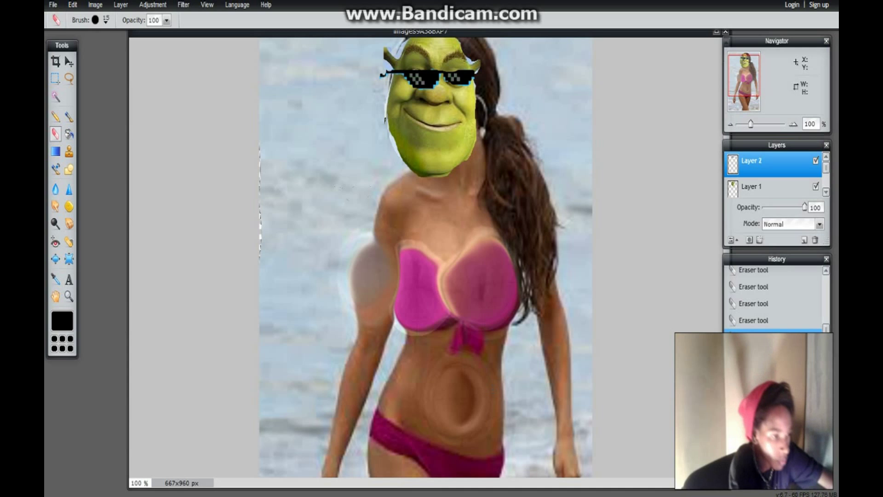
scroll(425, 257, down, 3)
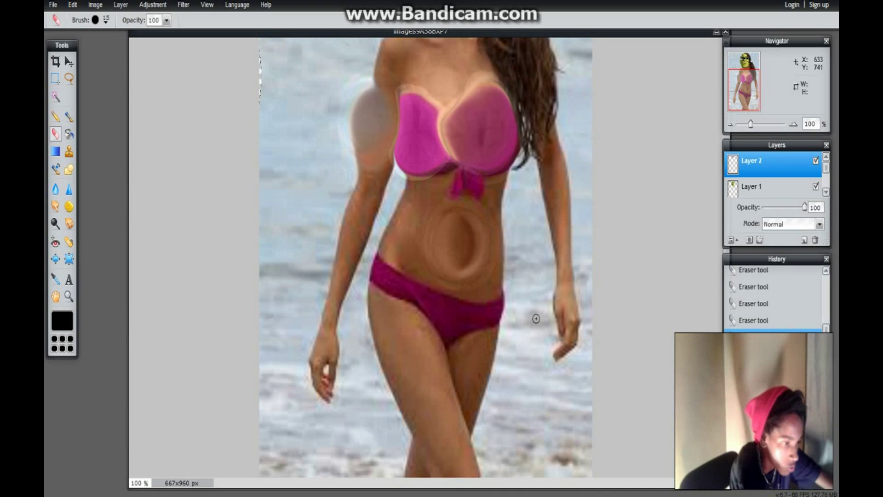
scroll(425, 258, up, 4)
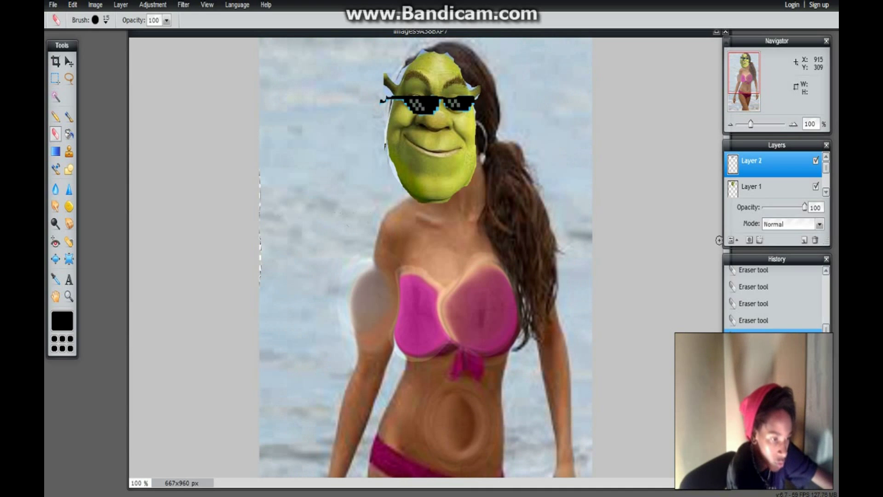